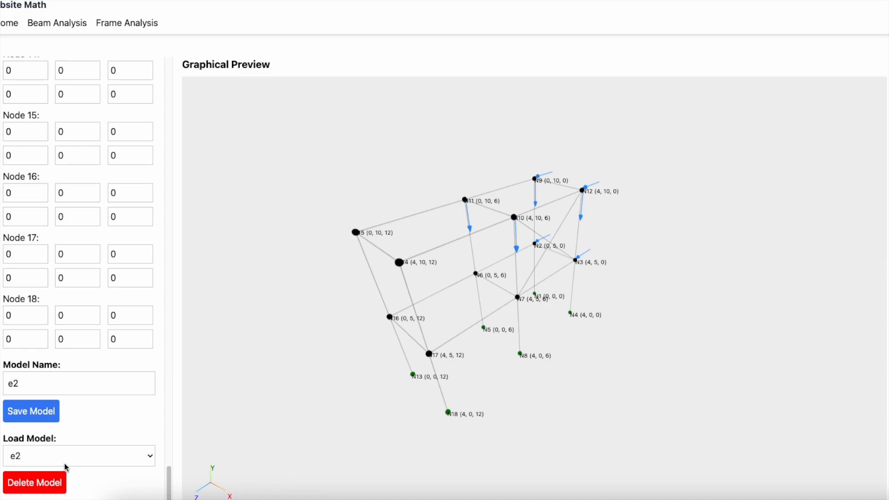
# Examine the e2 model's node, load and model settings and inspect its 3D frame preview from several angles.
pyautogui.scroll(20, 157, 326)
pyautogui.scroll(-12, 160, 326)
pyautogui.scroll(-20, 160, 327)
pyautogui.scroll(-3, 139, 421)
pyautogui.click(97, 450)
pyautogui.moveTo(347, 298); pyautogui.dragTo(649, 190)
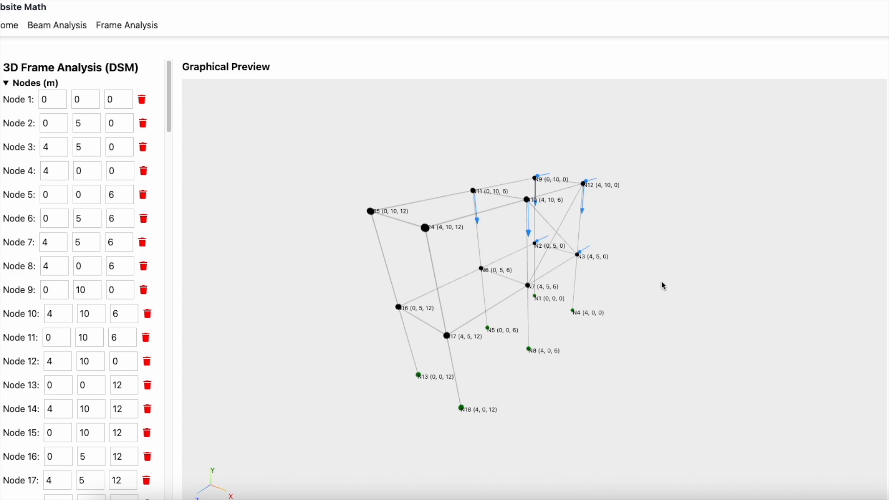
pyautogui.moveTo(661, 282); pyautogui.dragTo(712, 277)
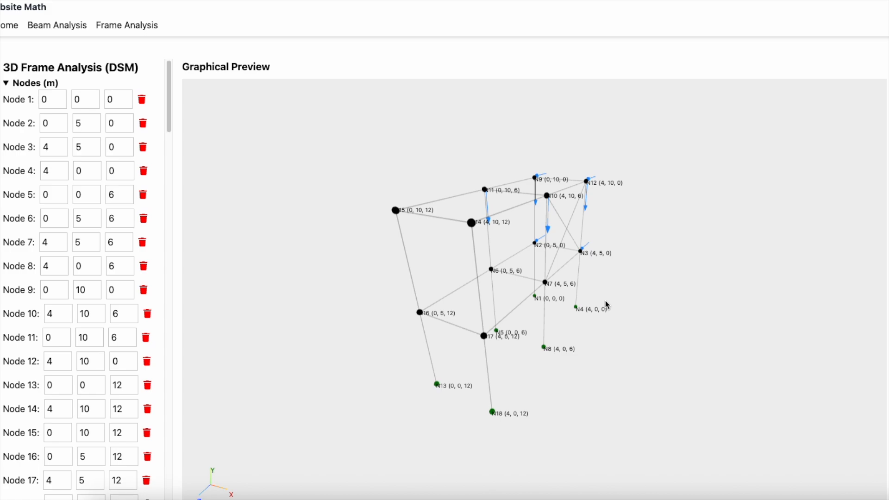
pyautogui.moveTo(615, 303)
pyautogui.mouseDown()
pyautogui.moveTo(624, 302)
pyautogui.moveTo(617, 314)
pyautogui.mouseUp()
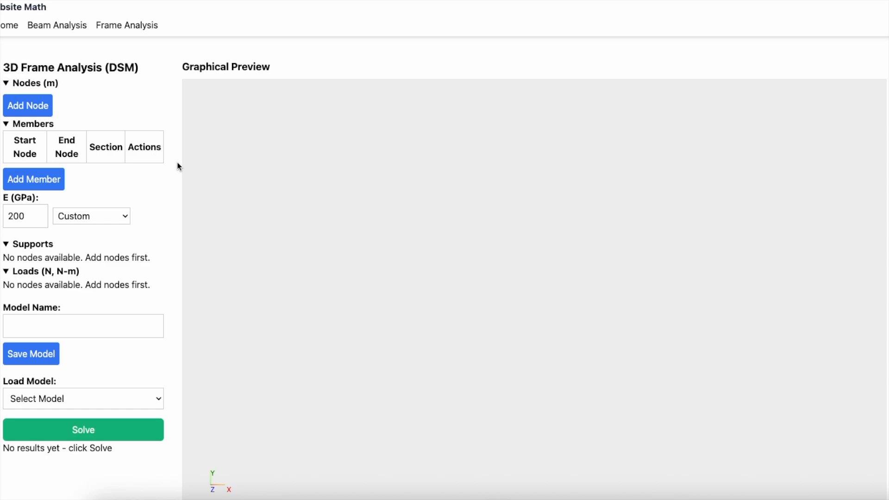
# Add node 1 at (0, 0, 0) and node 2 at (5, 0, 0).
pyautogui.click(38, 112)
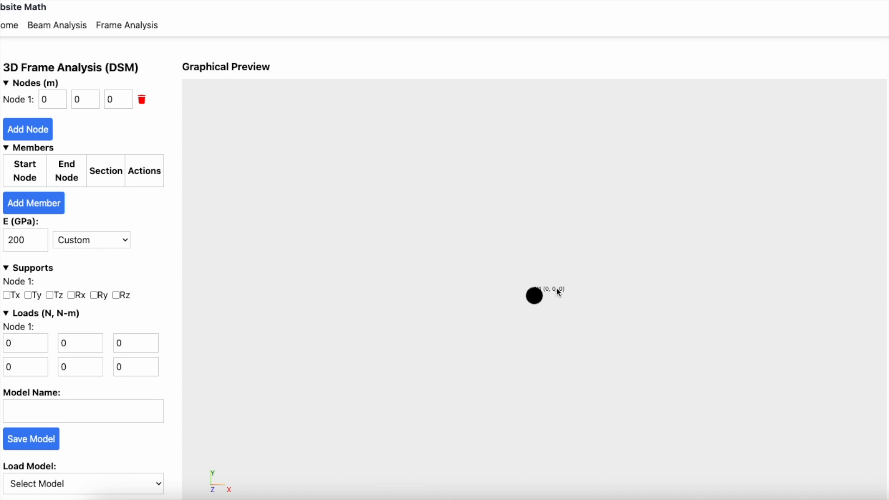
pyautogui.click(31, 128)
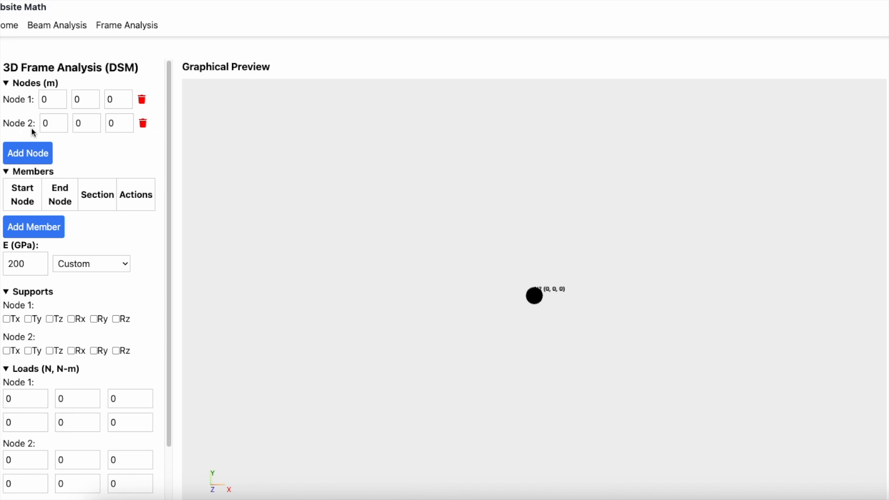
pyautogui.click(62, 120)
pyautogui.click(62, 120)
pyautogui.click(62, 119)
pyautogui.click(62, 120)
pyautogui.click(62, 120)
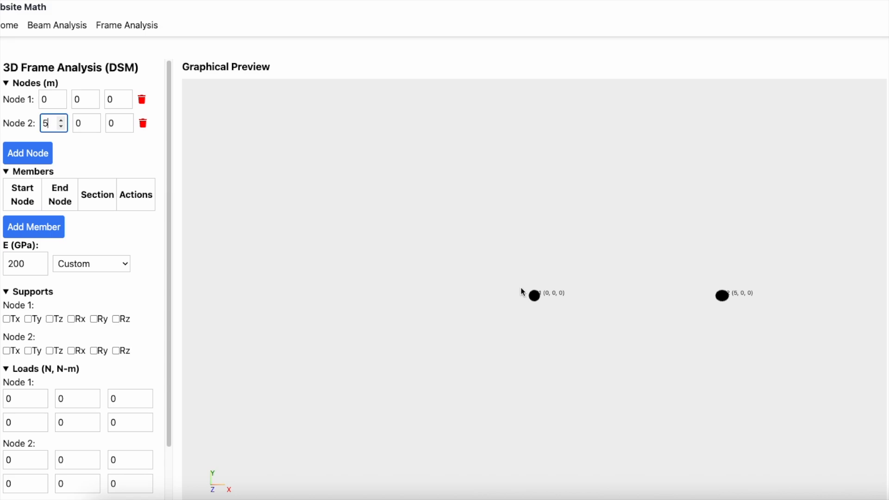
# Add node 3 at (0, 5, 0) above the origin node.
pyautogui.click(33, 159)
pyautogui.click(94, 144)
pyautogui.click(94, 144)
pyautogui.click(94, 144)
pyautogui.click(94, 144)
pyautogui.click(94, 144)
pyautogui.moveTo(724, 279); pyautogui.dragTo(721, 280)
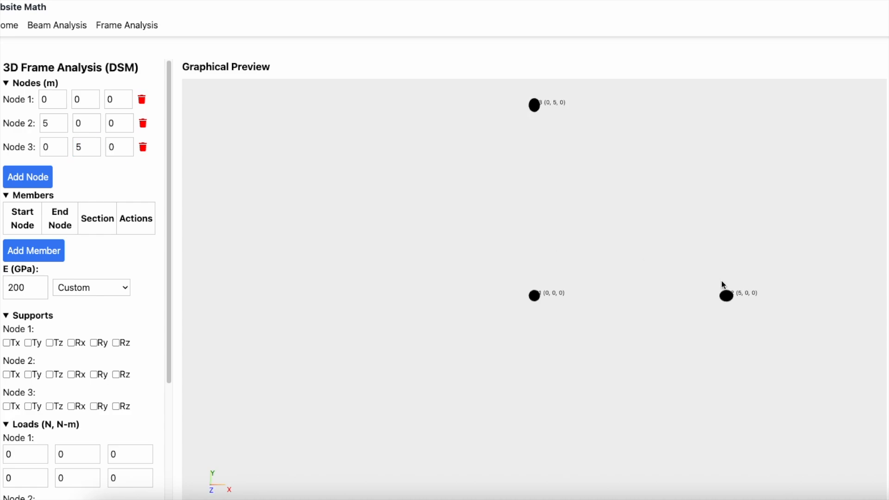
pyautogui.click(13, 172)
pyautogui.click(62, 169)
pyautogui.click(62, 169)
pyautogui.click(62, 168)
pyautogui.click(62, 169)
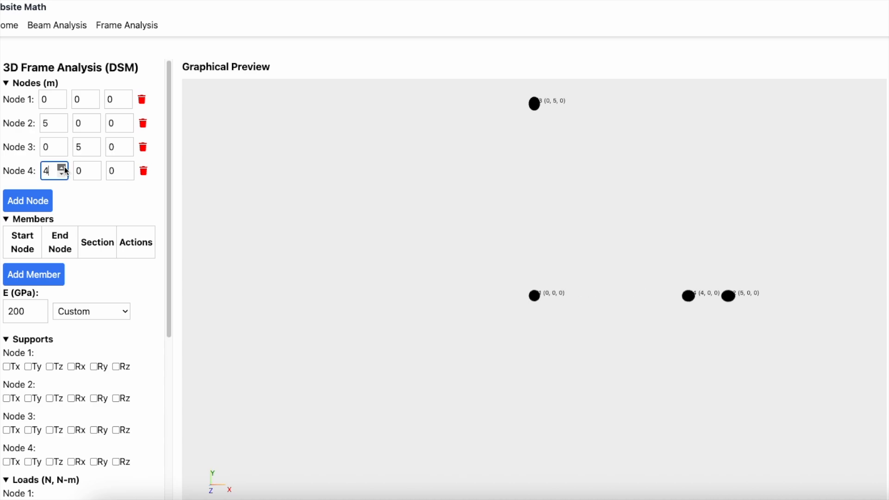
pyautogui.click(62, 168)
pyautogui.click(62, 168)
pyautogui.click(62, 168)
pyautogui.click(61, 168)
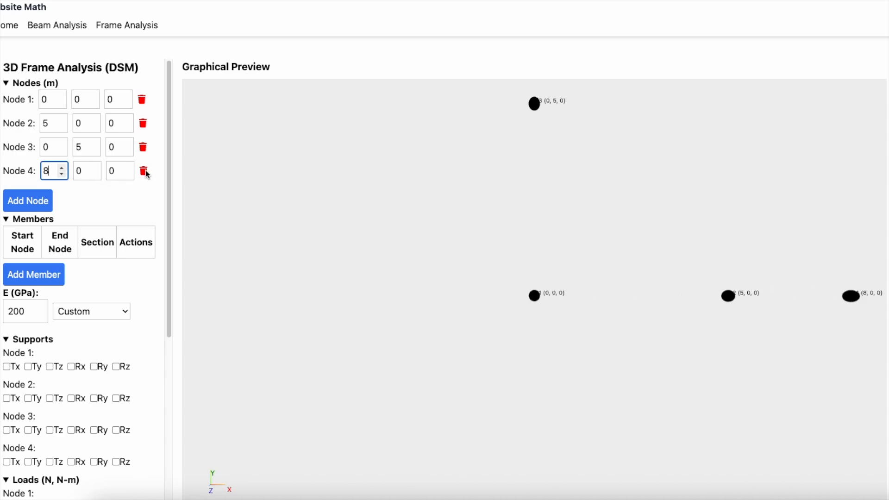
pyautogui.click(143, 171)
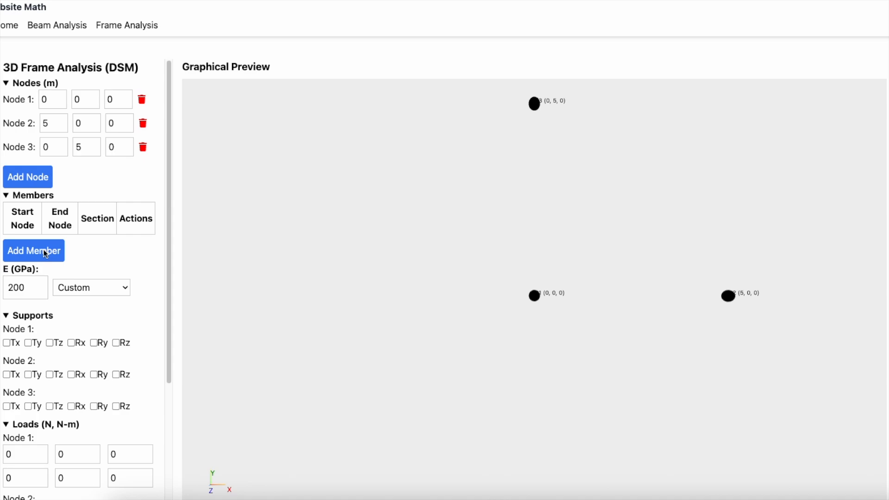
# Add a member from node 1 to node 2 with section t1b.
pyautogui.click(46, 253)
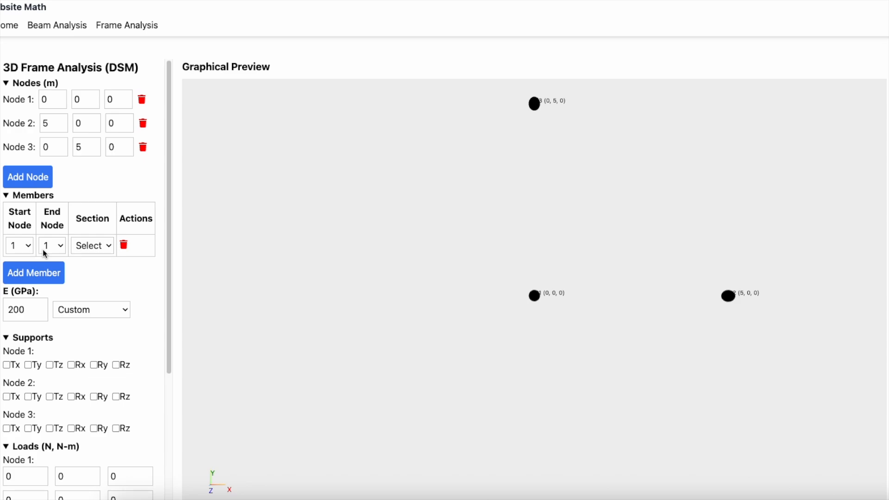
pyautogui.click(57, 251)
pyautogui.click(59, 266)
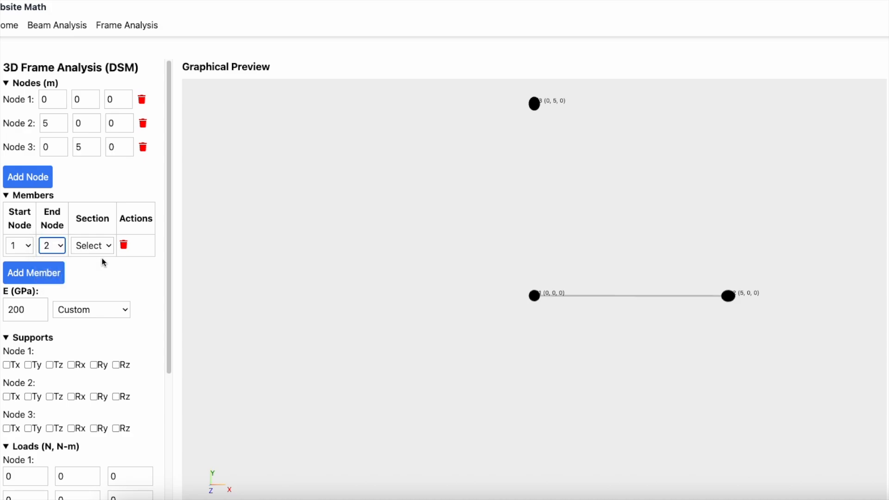
pyautogui.click(102, 246)
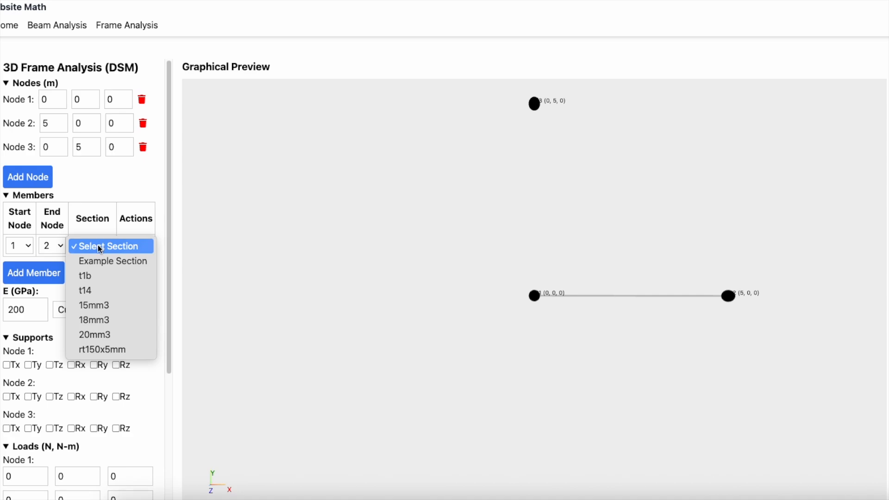
pyautogui.click(101, 276)
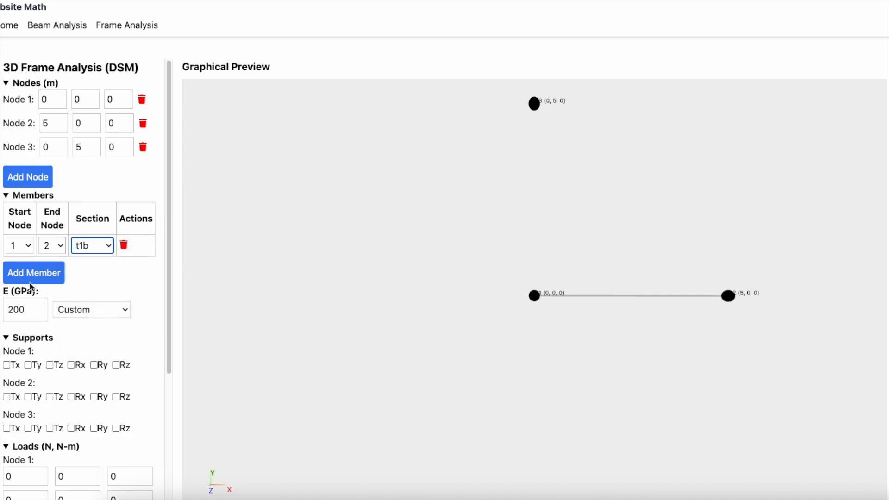
# Add a second member from node 1 to node 3 with section t14, discarding the surplus third member row.
pyautogui.click(37, 273)
pyautogui.click(54, 268)
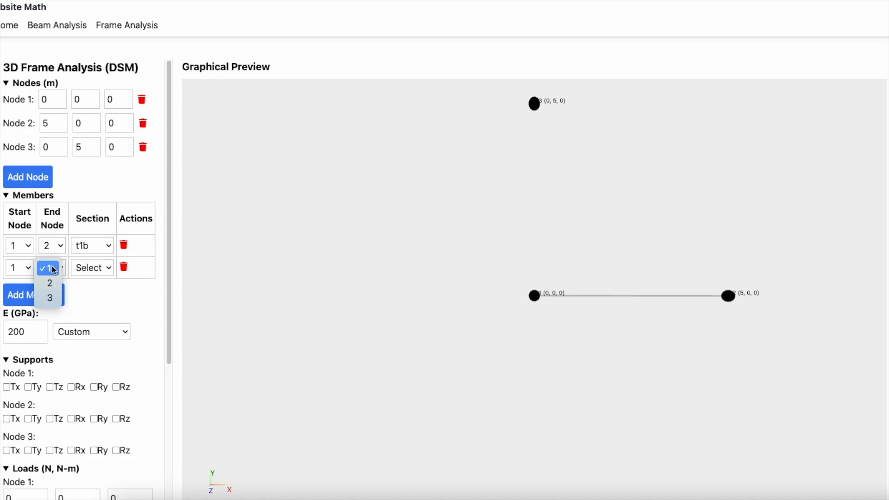
pyautogui.click(50, 297)
pyautogui.click(90, 267)
pyautogui.click(103, 310)
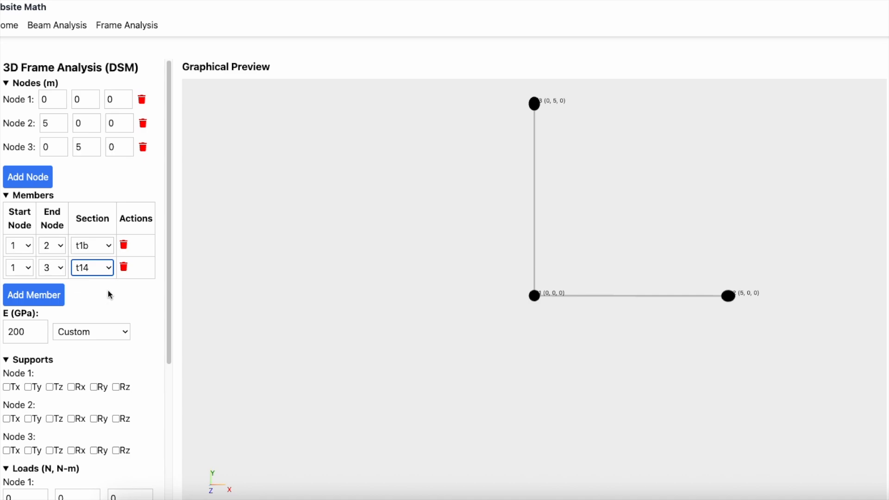
pyautogui.click(60, 296)
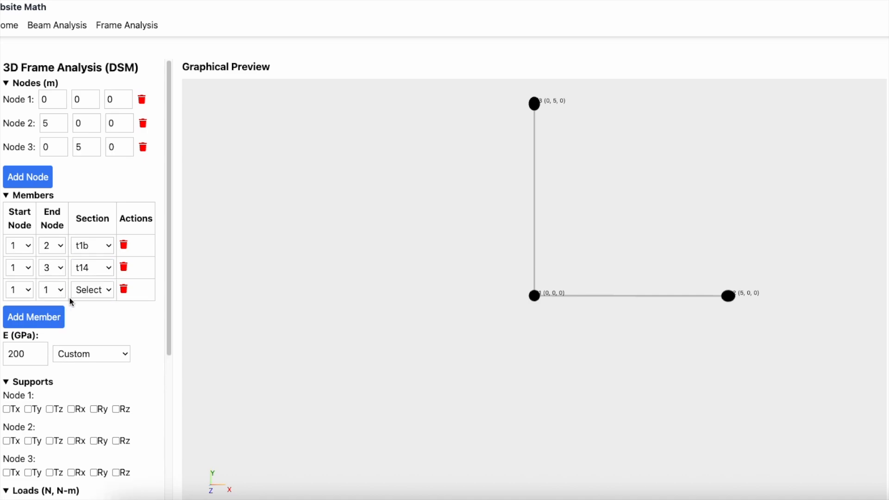
pyautogui.click(123, 289)
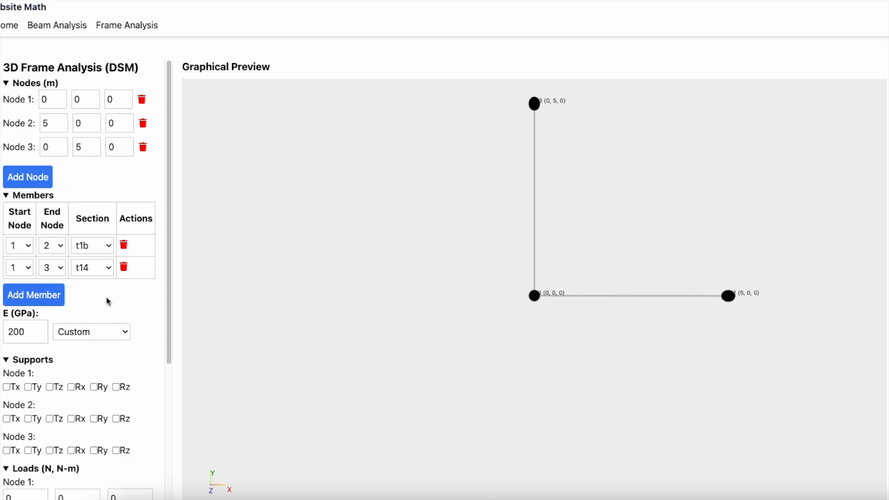
# Fix node 1 in all six degrees of freedom and restrain node 2 in Ty only.
pyautogui.scroll(-3, 151, 180)
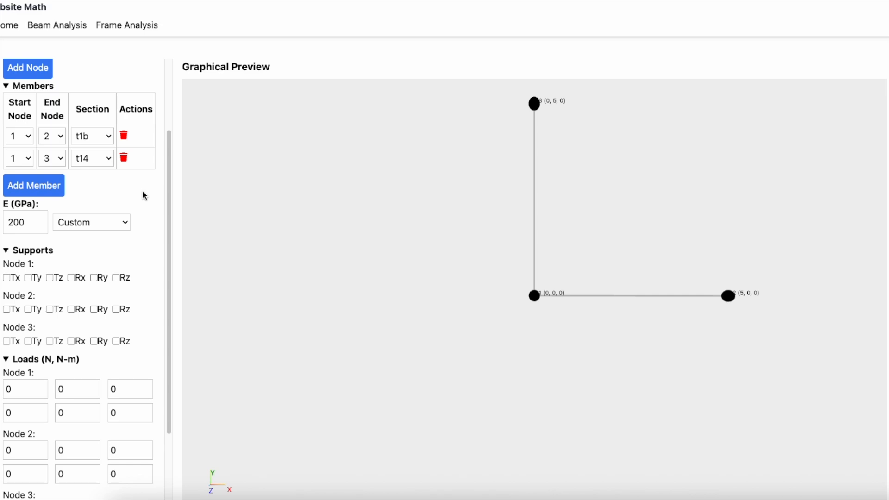
pyautogui.click(6, 278)
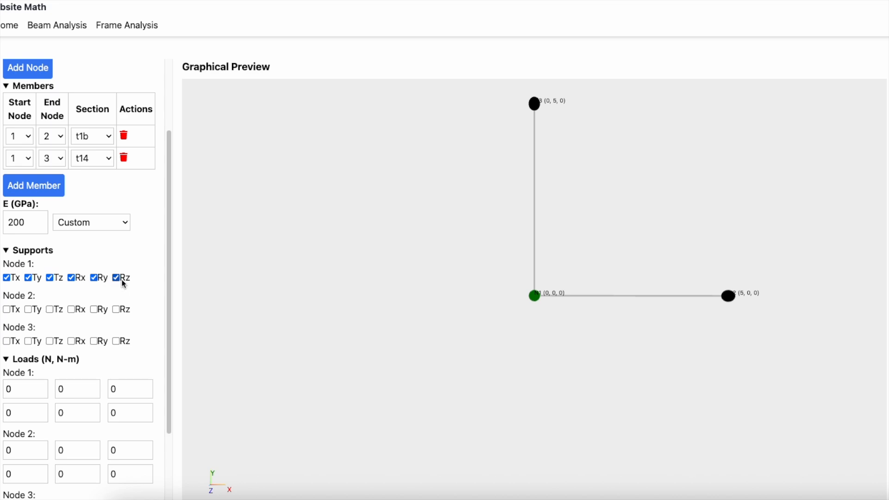
pyautogui.click(28, 309)
# Apply a Y force of -1000 N at node 3 and a Z moment of 50 N-m at node 2.
pyautogui.scroll(-3, 85, 283)
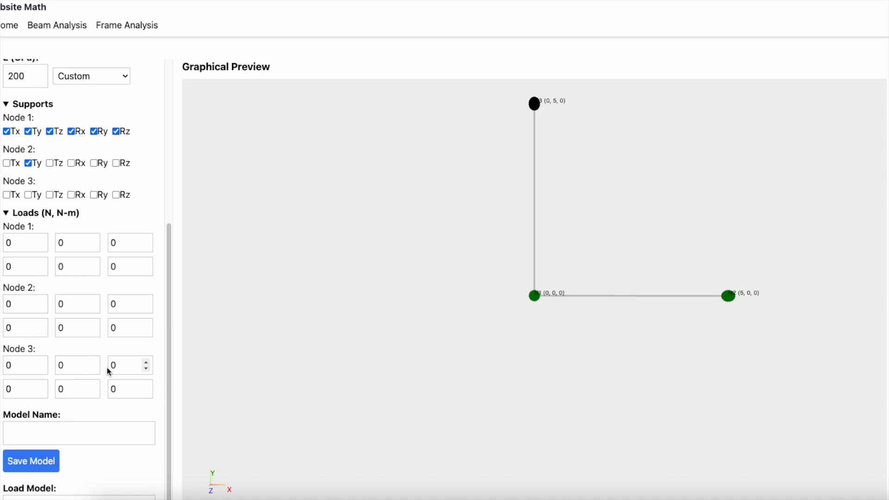
pyautogui.click(67, 366)
pyautogui.press('Right')
pyautogui.write('1000')
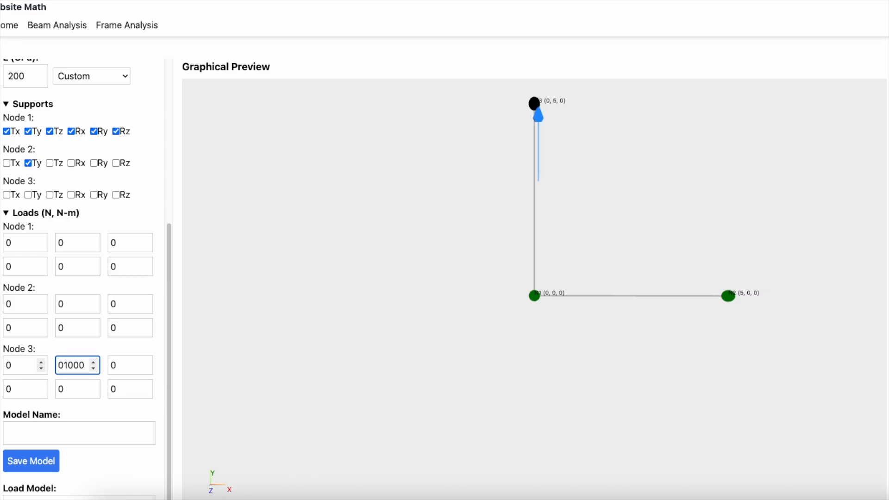
pyautogui.press('BackSpace')
pyautogui.write('-')
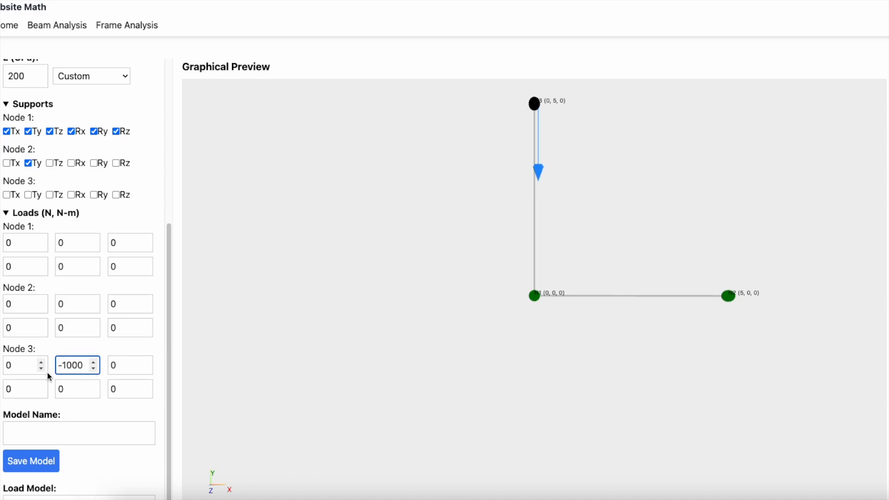
pyautogui.doubleClick(123, 329)
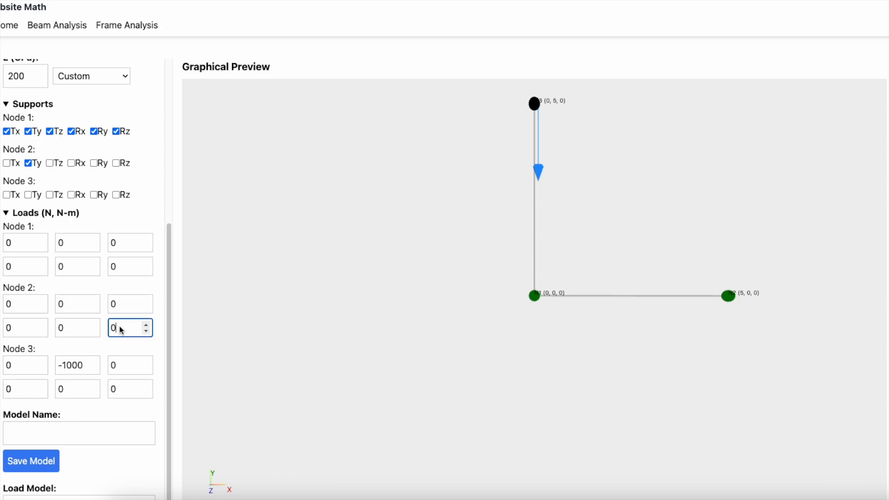
pyautogui.write('50')
# Check the material presets for the elastic modulus E and keep the Custom option.
pyautogui.scroll(1, 25, 125)
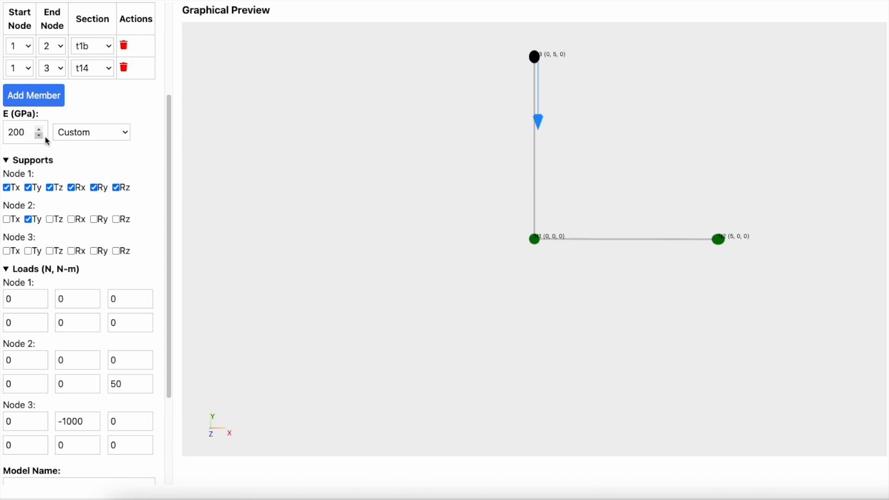
pyautogui.click(84, 135)
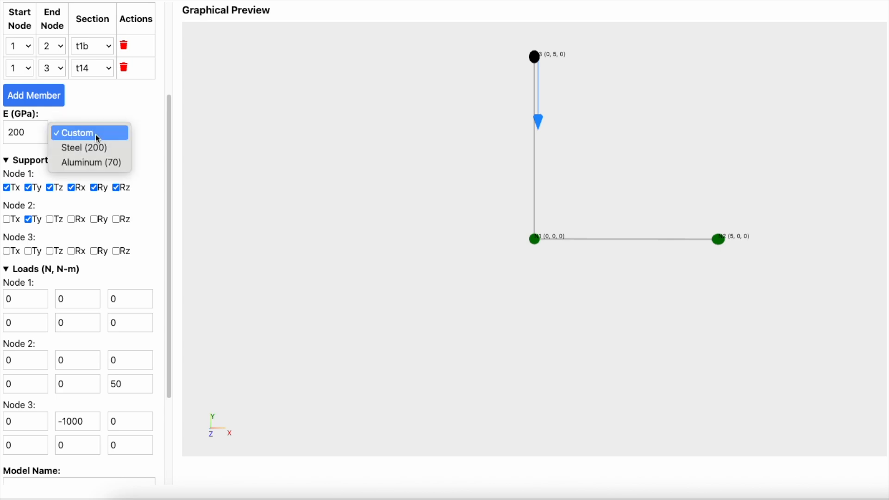
pyautogui.click(95, 134)
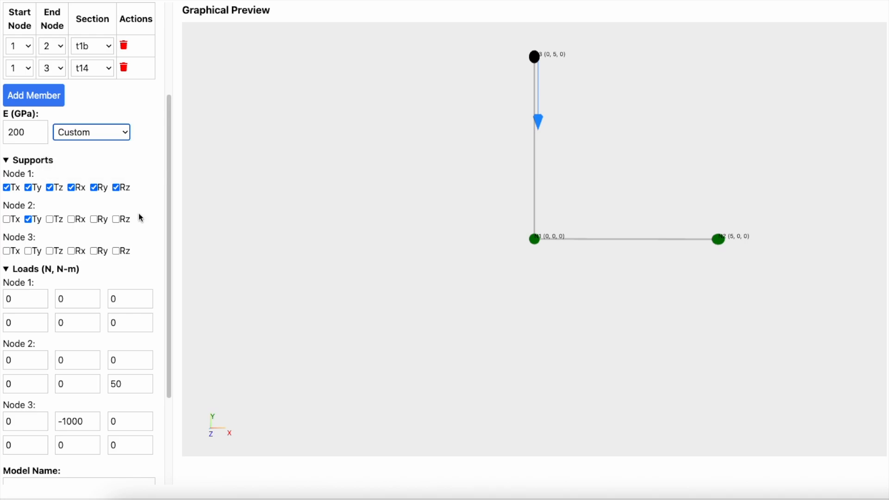
# Solve the frame and review the raw results, displacements, reactions and internal forces.
pyautogui.scroll(-3, 138, 213)
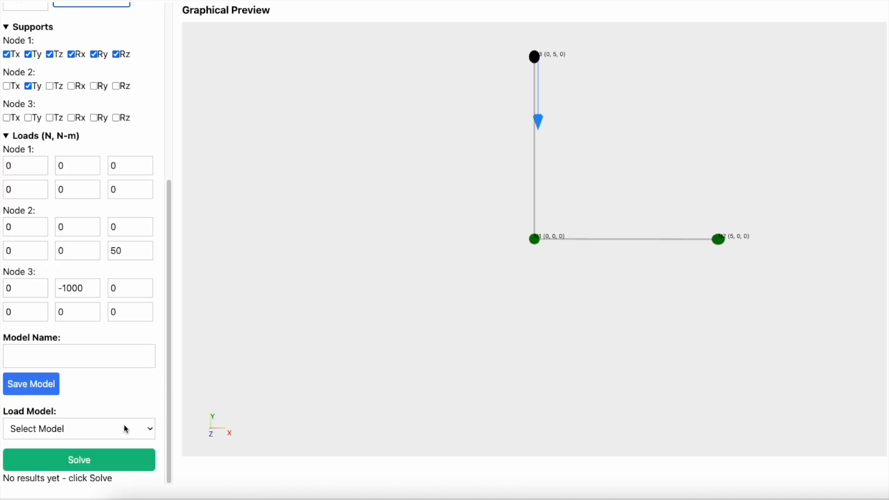
pyautogui.click(66, 461)
pyautogui.scroll(-9, 137, 232)
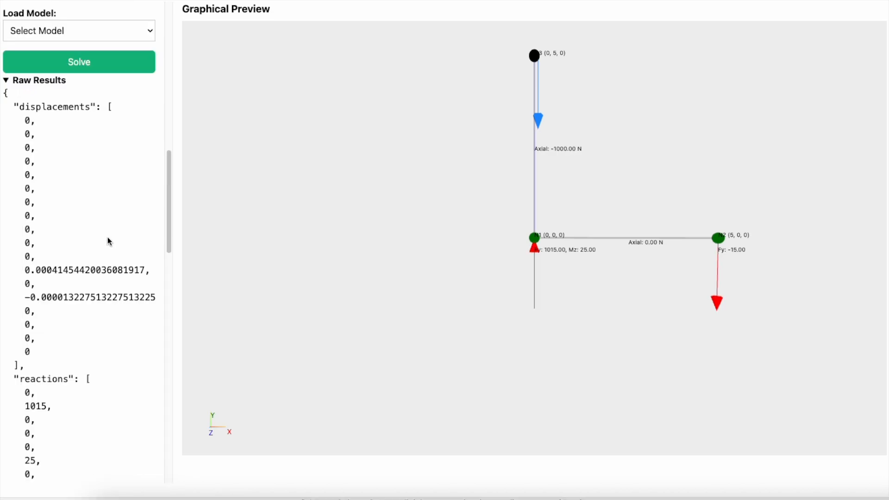
pyautogui.scroll(-6, 101, 250)
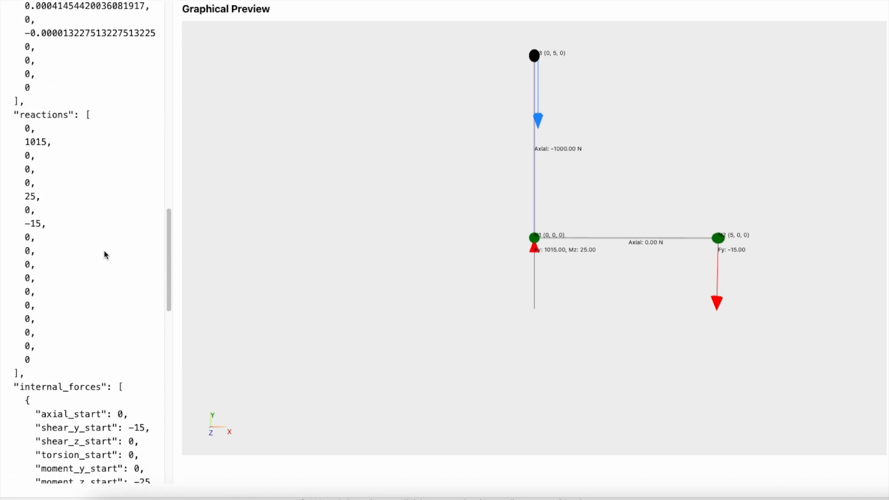
pyautogui.scroll(-6, 104, 253)
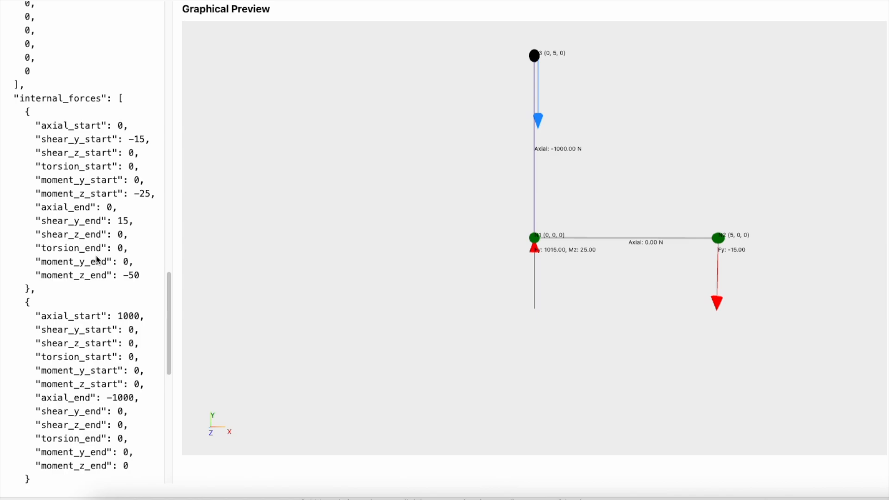
pyautogui.scroll(-2, 95, 257)
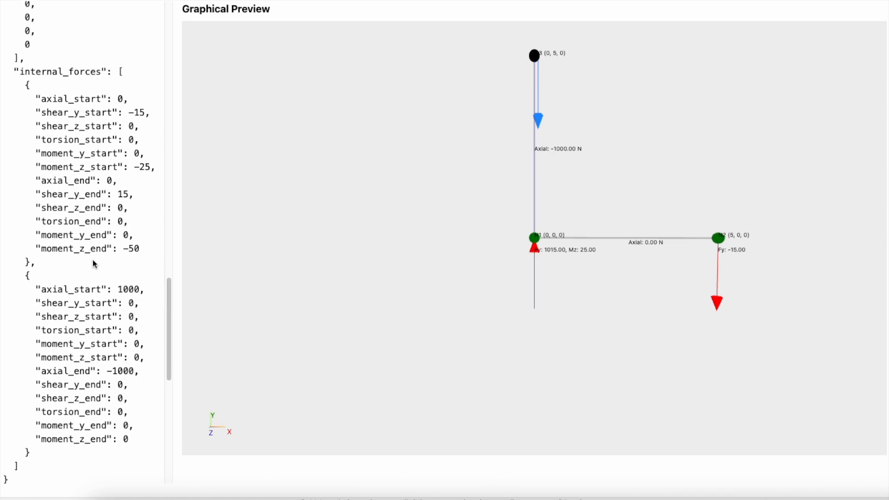
pyautogui.scroll(-8, 92, 259)
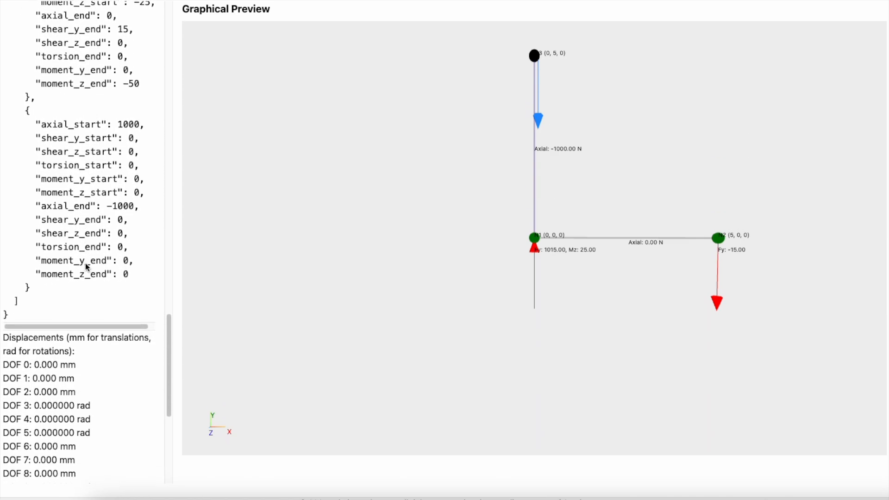
pyautogui.scroll(-2, 85, 263)
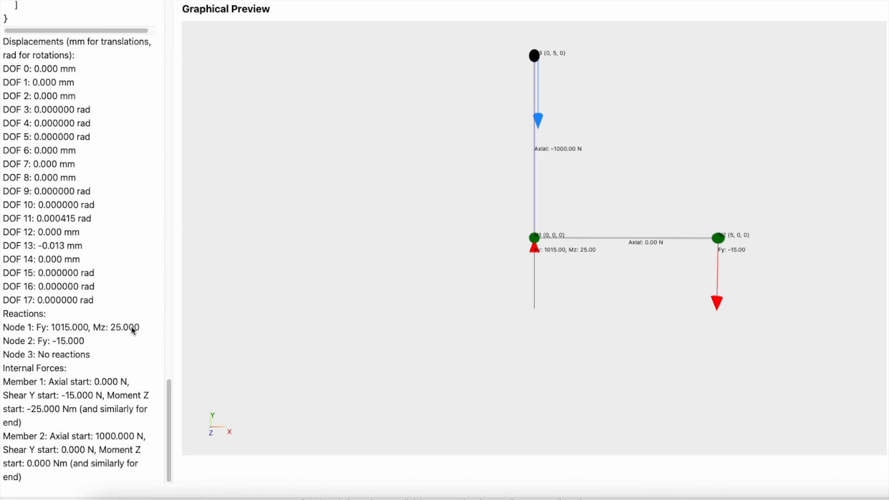
pyautogui.scroll(3, 125, 327)
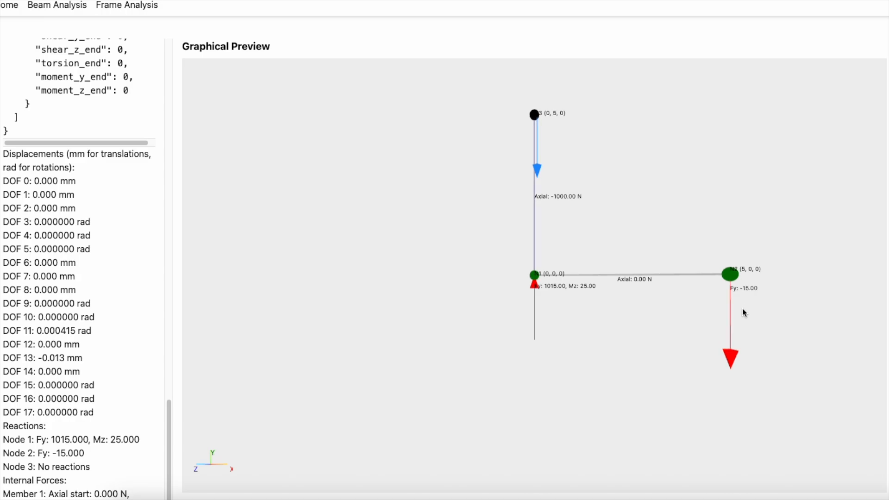
# Examine the solved frame's support reactions and member axial forces in the graphical preview from different angles and distances.
pyautogui.moveTo(731, 318); pyautogui.dragTo(721, 337)
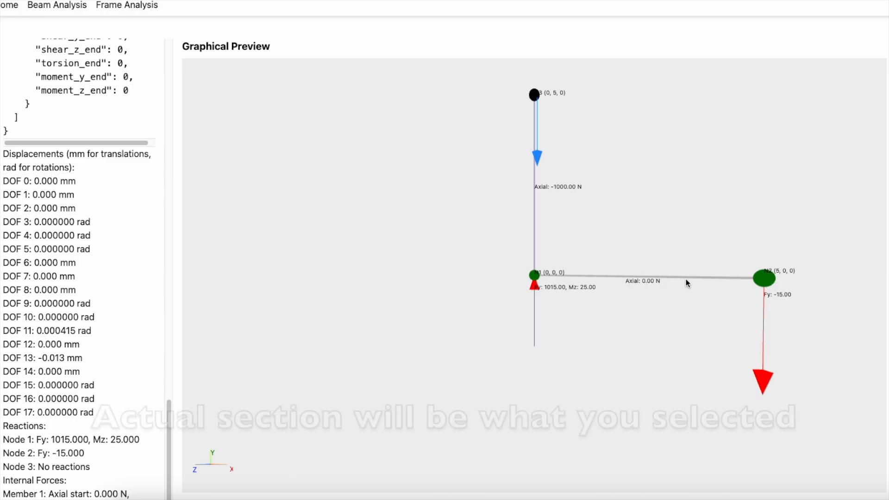
pyautogui.moveTo(681, 280); pyautogui.dragTo(538, 236)
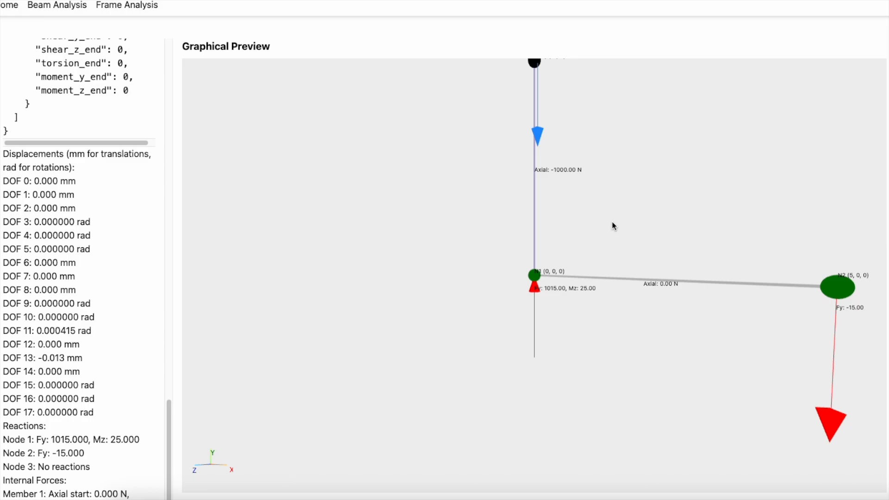
pyautogui.moveTo(612, 223); pyautogui.dragTo(693, 206)
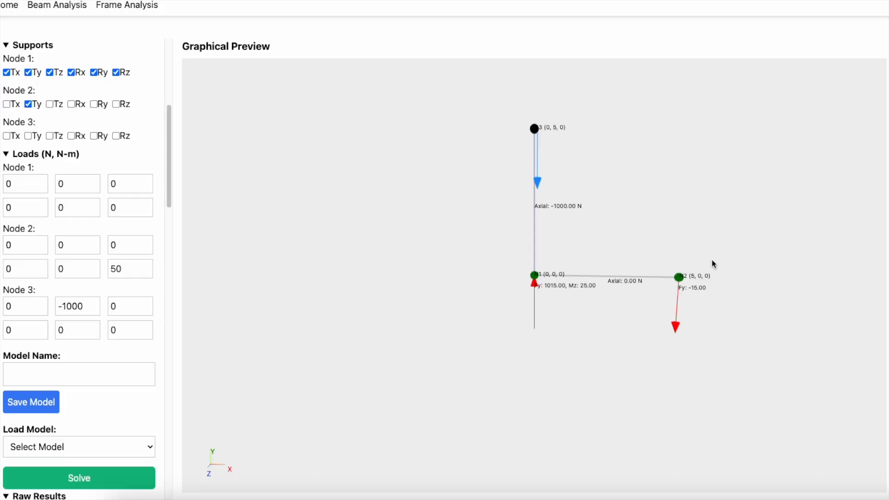
pyautogui.moveTo(712, 261); pyautogui.dragTo(414, 309)
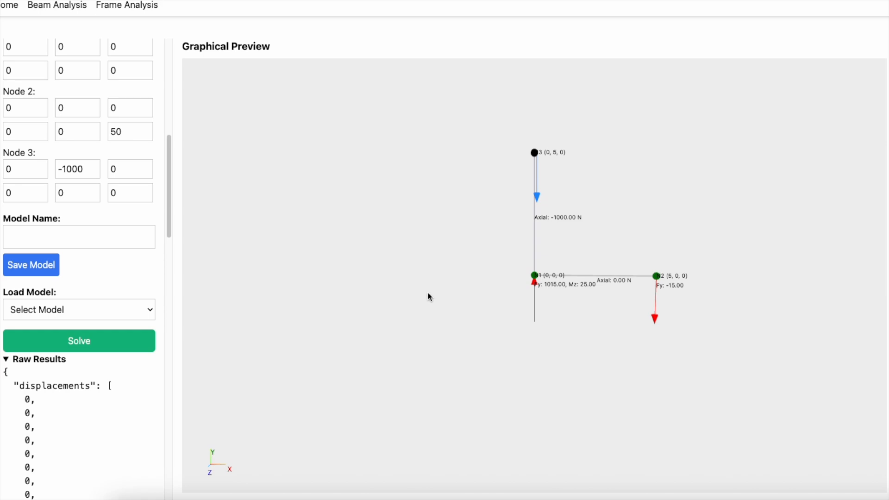
# Save the frame model under the name e4.
pyautogui.click(96, 237)
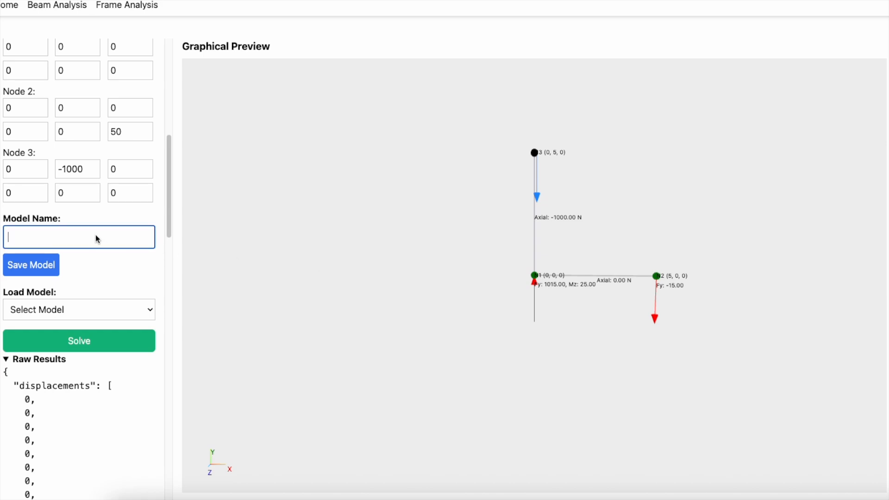
pyautogui.write('e4')
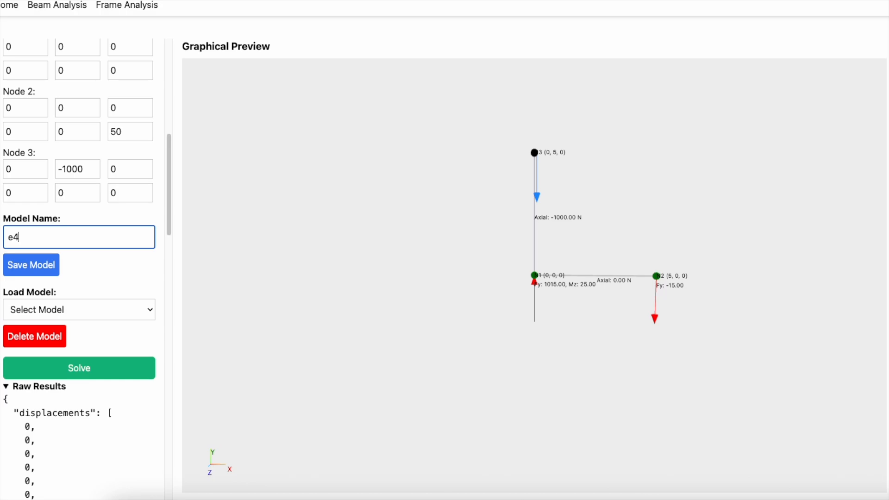
pyautogui.click(52, 262)
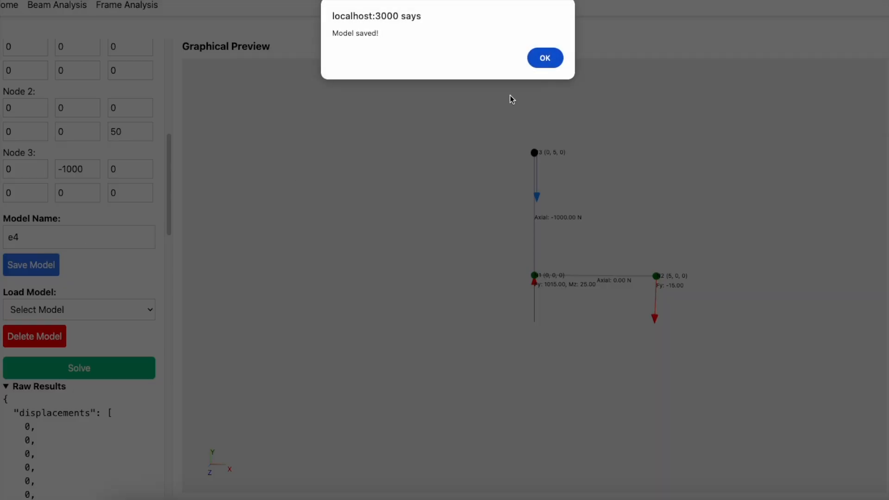
pyautogui.click(560, 58)
# Load the saved model e4 into the empty frame analysis and check its restored supports and loads.
pyautogui.click(125, 378)
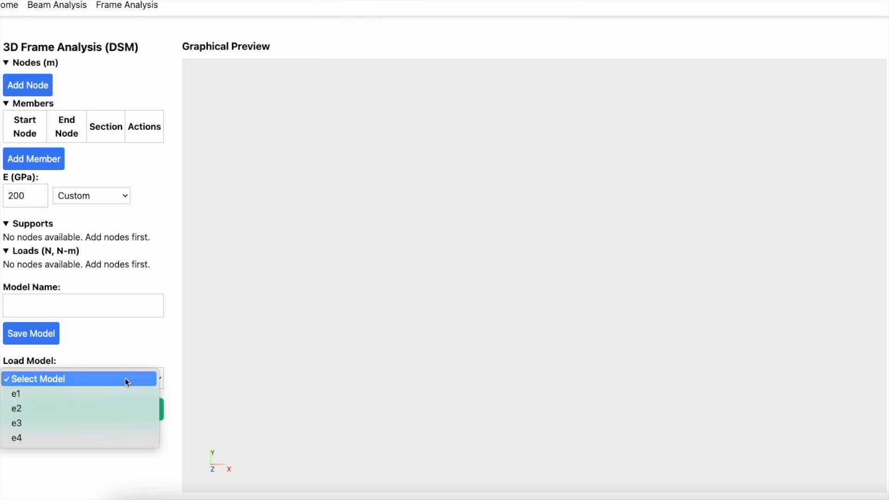
pyautogui.click(94, 435)
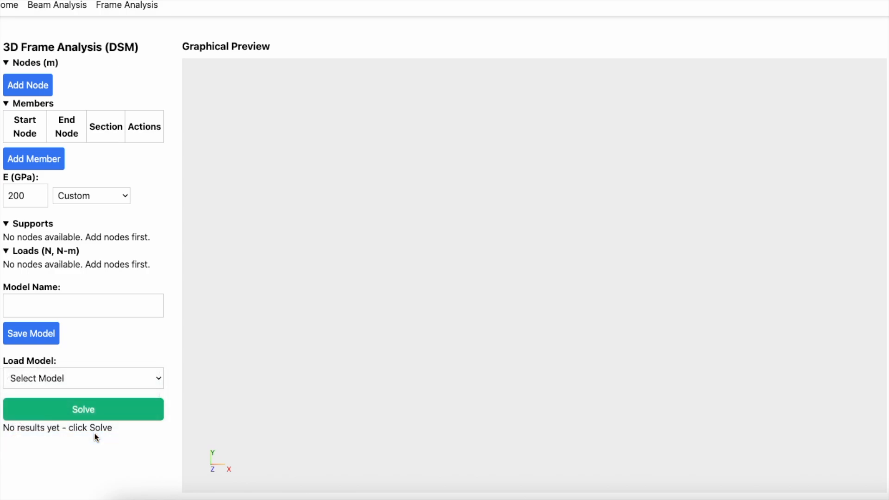
pyautogui.click(539, 58)
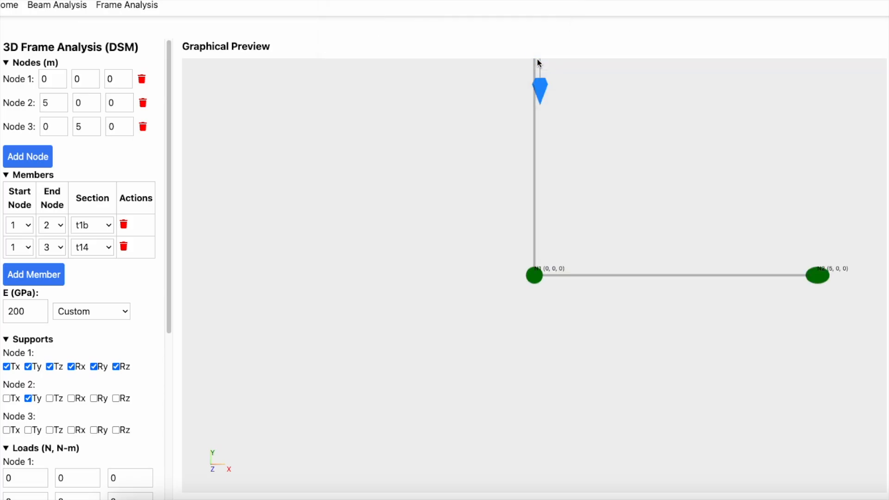
pyautogui.scroll(-10, 176, 308)
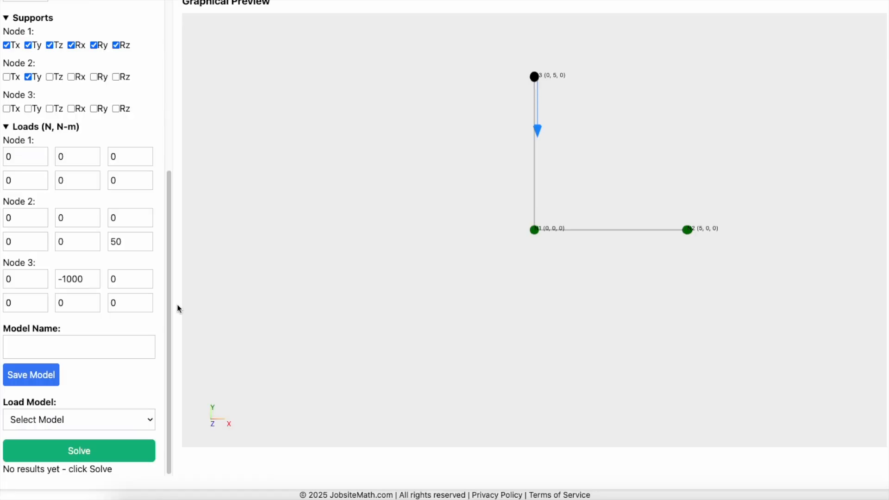